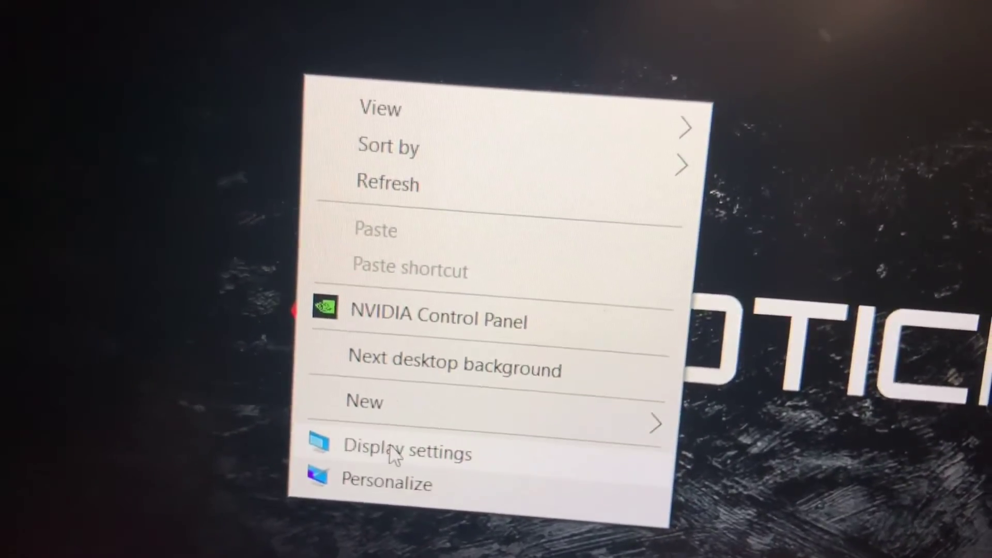
Open Display settings from the desktop, showing the duplicated 1|2 displays
click(392, 422)
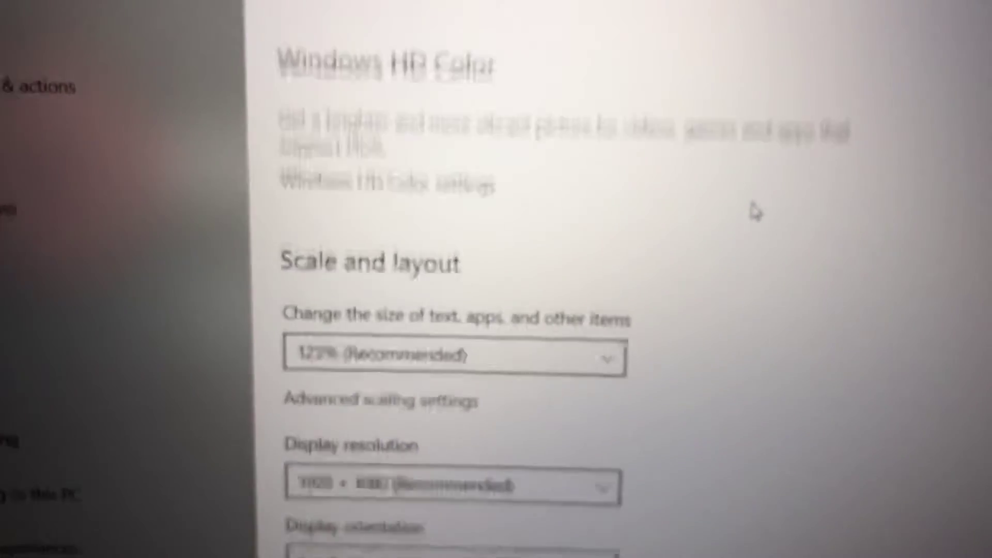
scroll(761, 221, down, 3)
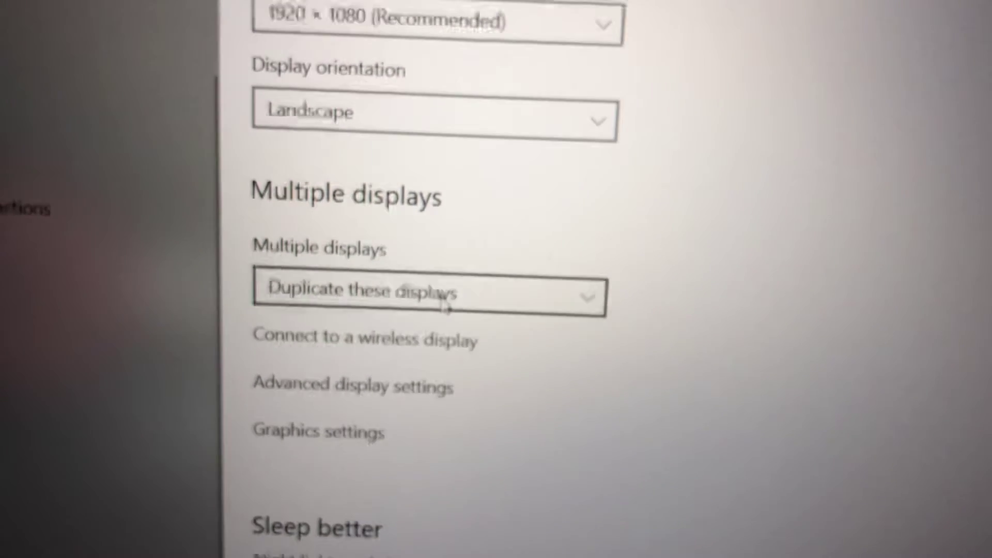
Switch Multiple displays from 'Duplicate these displays' to 'Extend these displays' and keep changes
click(428, 284)
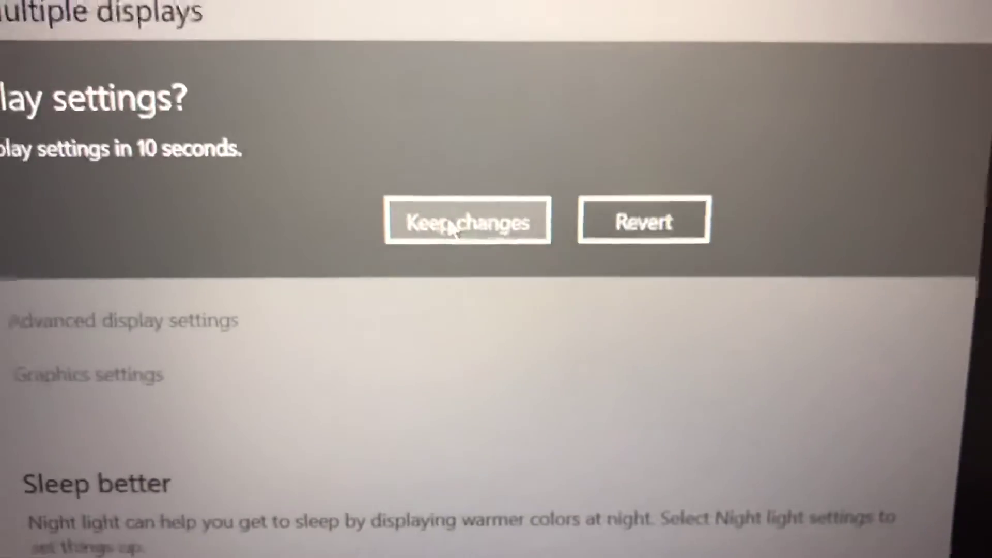
click(603, 321)
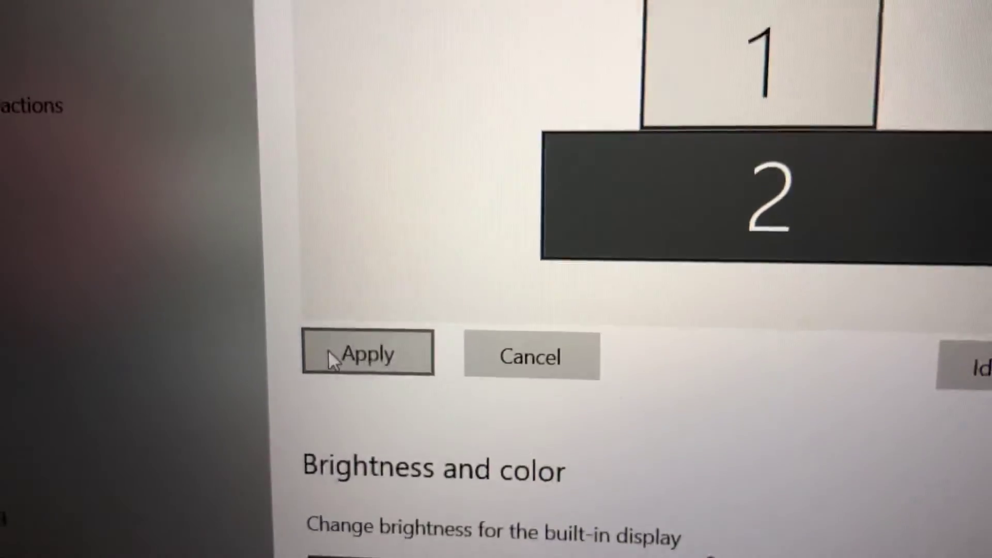
Apply the arrangement with display 1 positioned directly above display 2
click(340, 304)
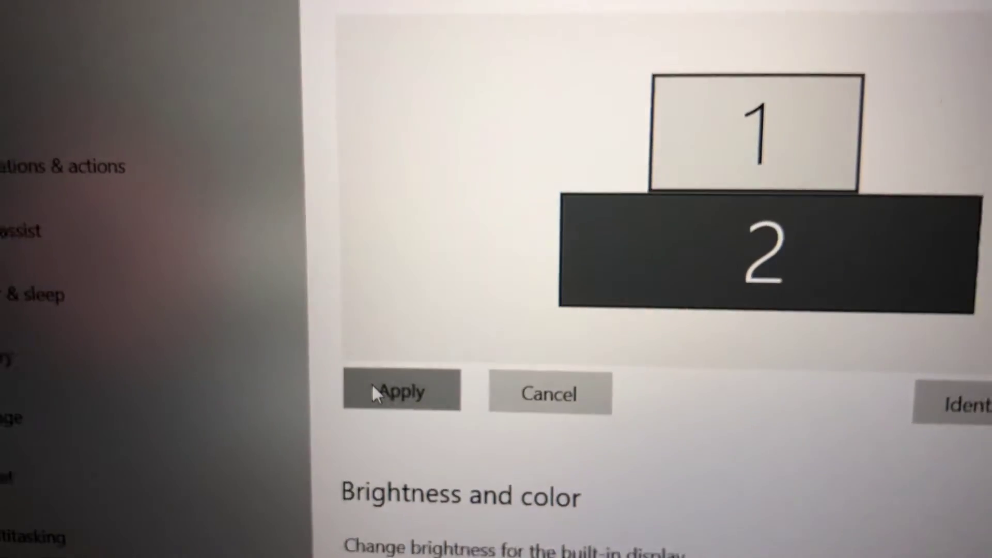